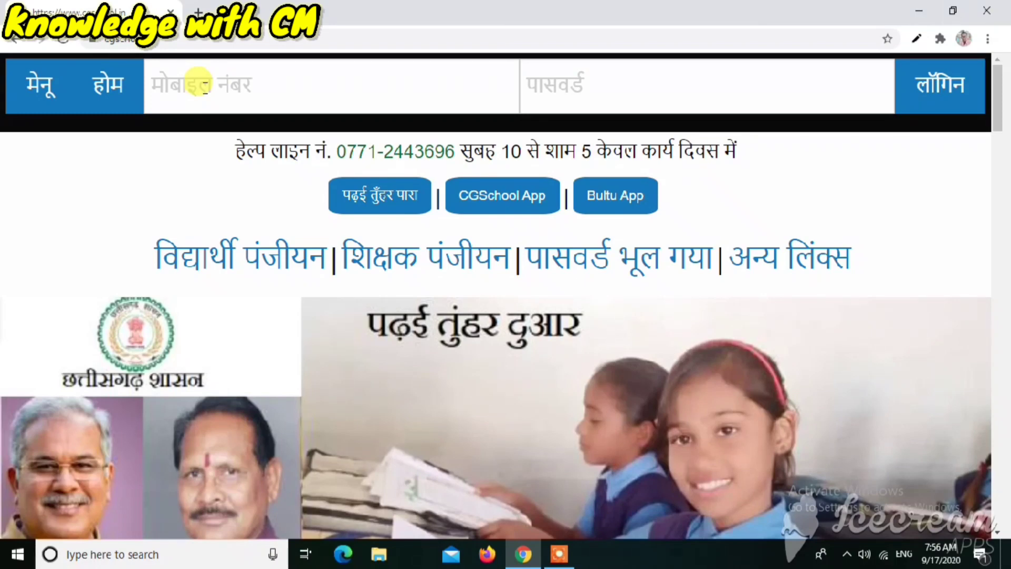
{"action": "left_click", "coordinate": [558, 554]}
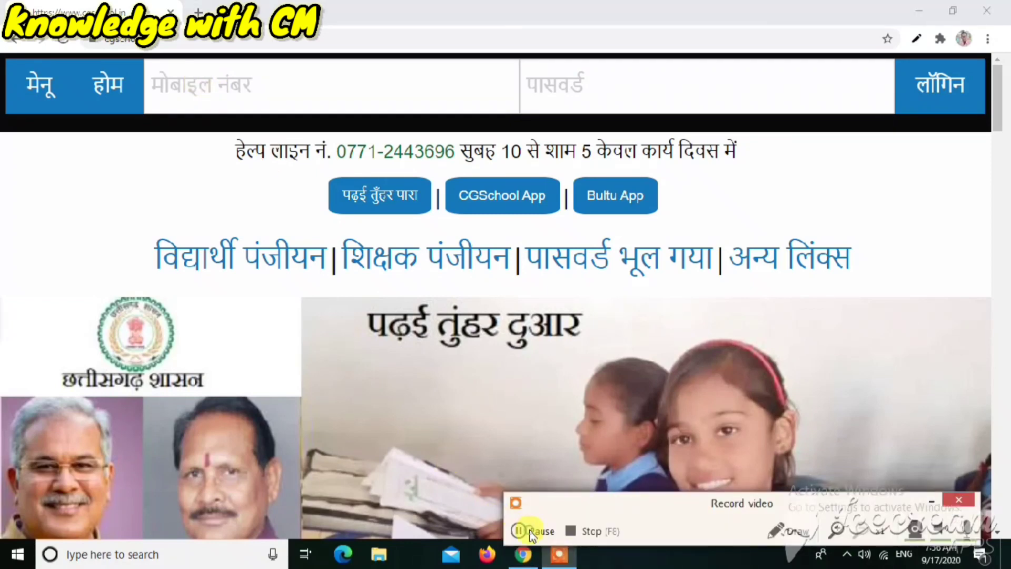
{"action": "left_click", "coordinate": [531, 531]}
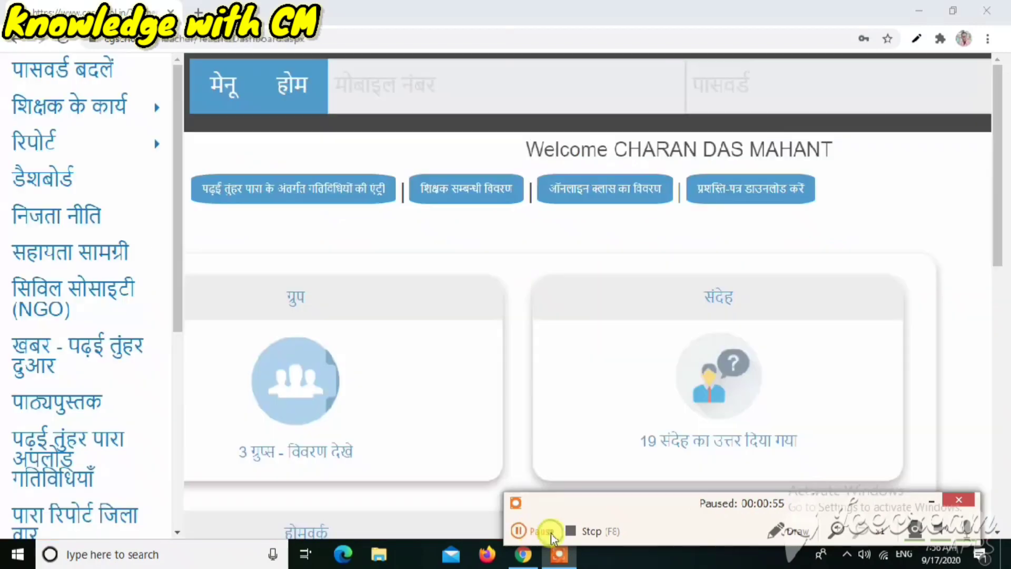
{"action": "left_click", "coordinate": [532, 531]}
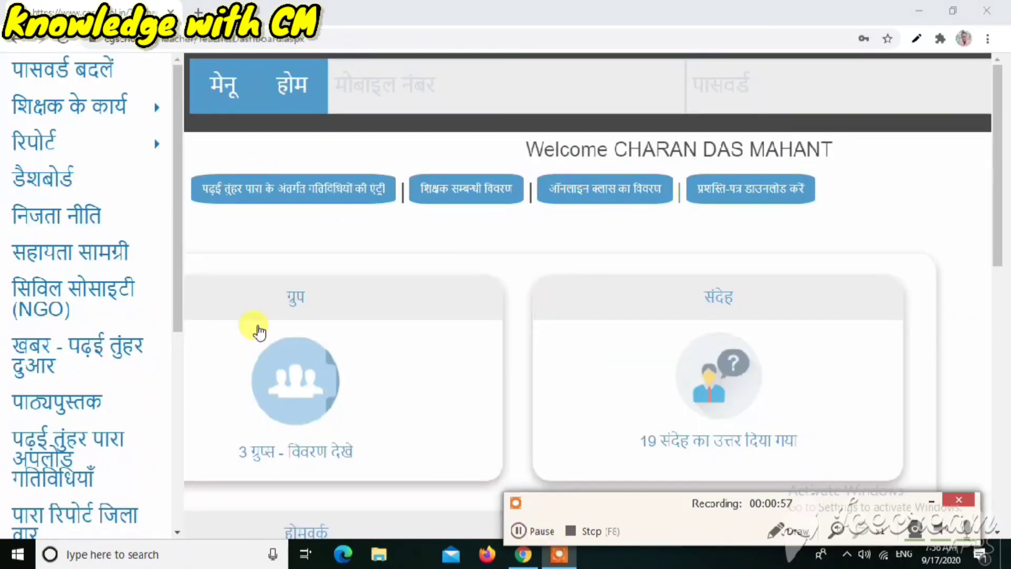
Open the ऑनलाइन क्लास (online class) page from the teacher's tasks (शिक्षक के कार्य) on the school portal.
{"action": "left_click", "coordinate": [105, 106]}
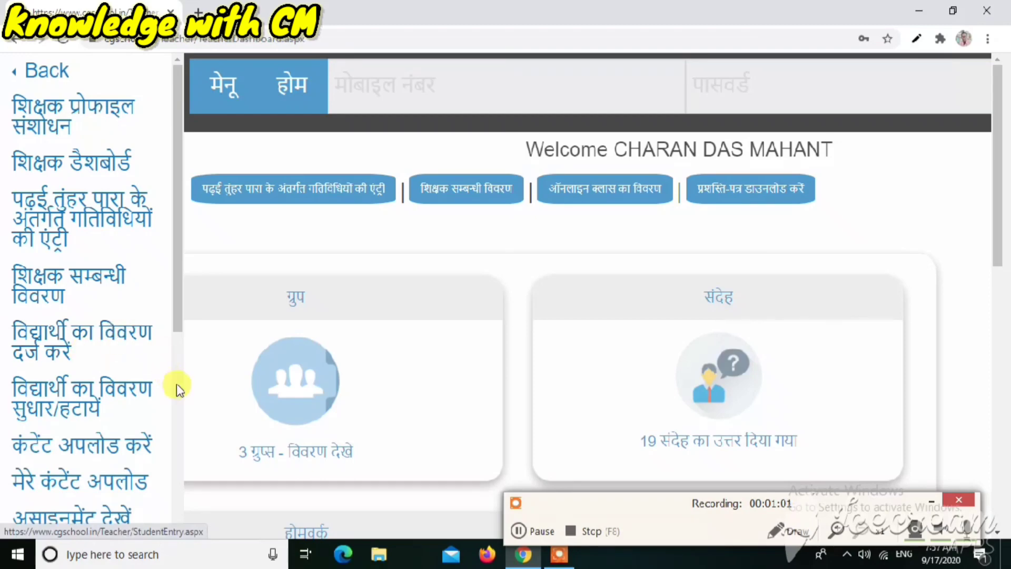
{"action": "scroll", "coordinate": [177, 386], "scroll_direction": "down", "scroll_amount": 5}
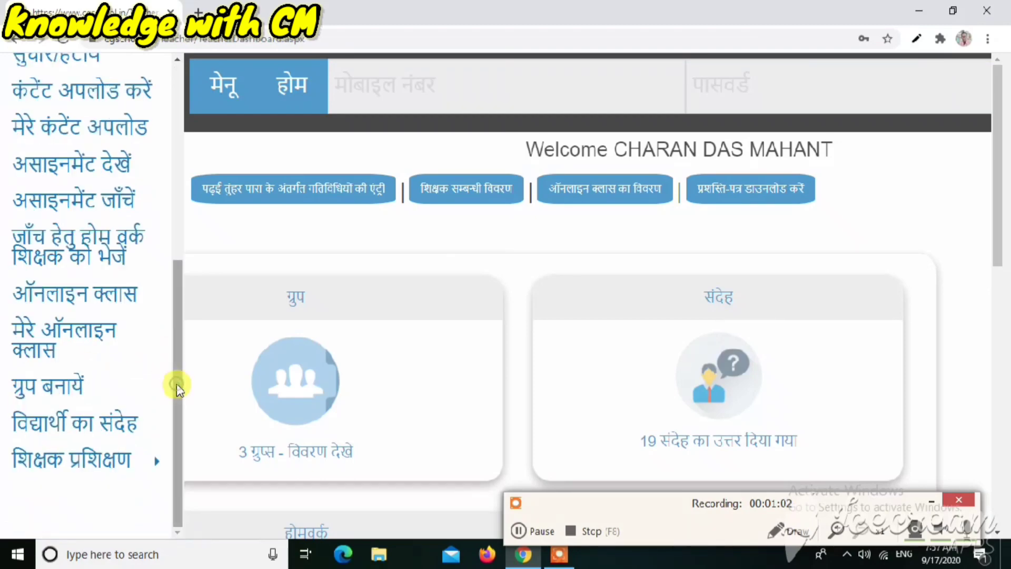
{"action": "left_click", "coordinate": [89, 297]}
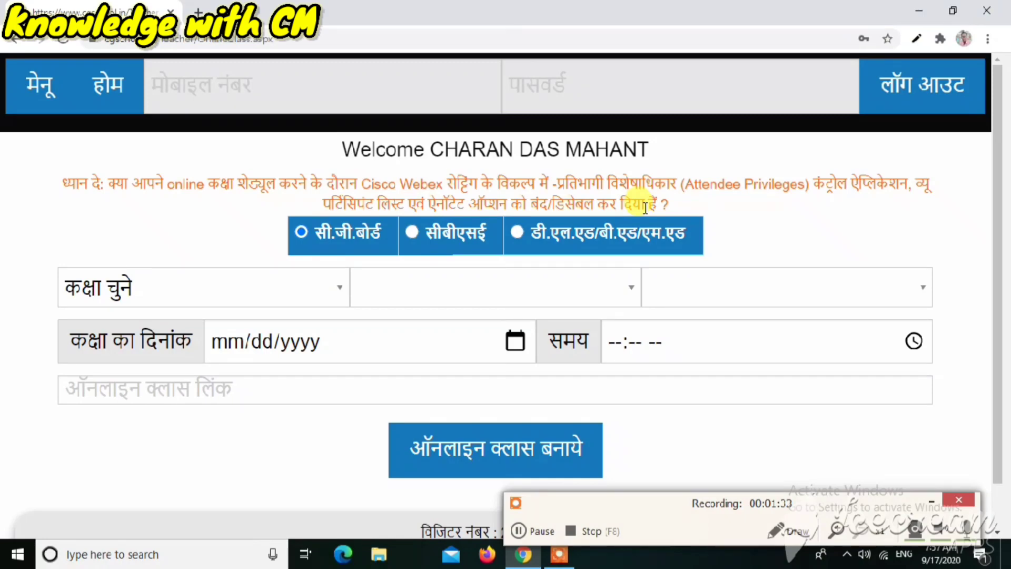
Open the Cisco Webex site from the search results for "cisco webex meetings" and go to its sign-in page.
{"action": "left_click", "coordinate": [529, 528]}
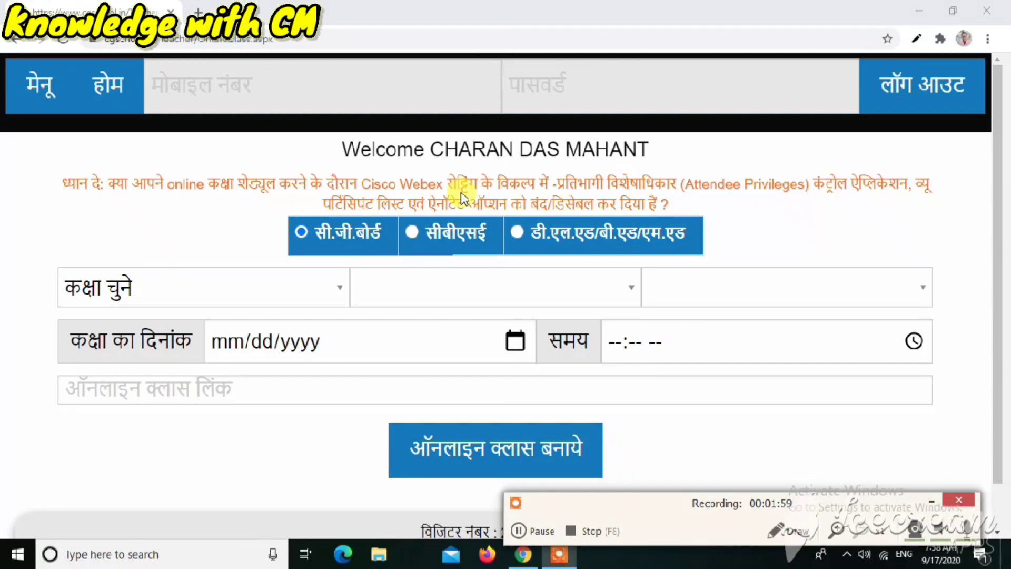
{"action": "left_click", "coordinate": [532, 530]}
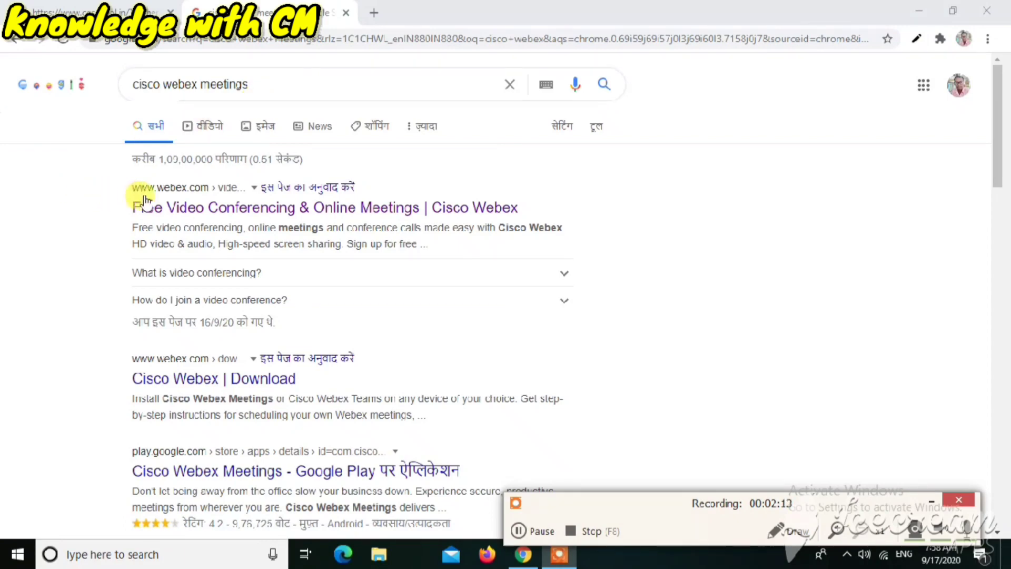
{"action": "left_click", "coordinate": [200, 209]}
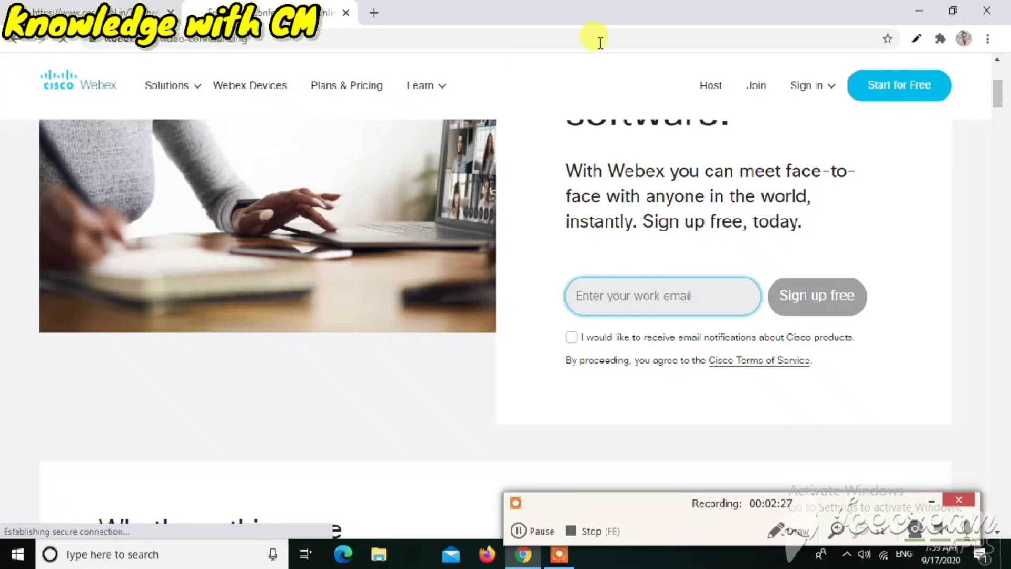
{"action": "left_click", "coordinate": [817, 92]}
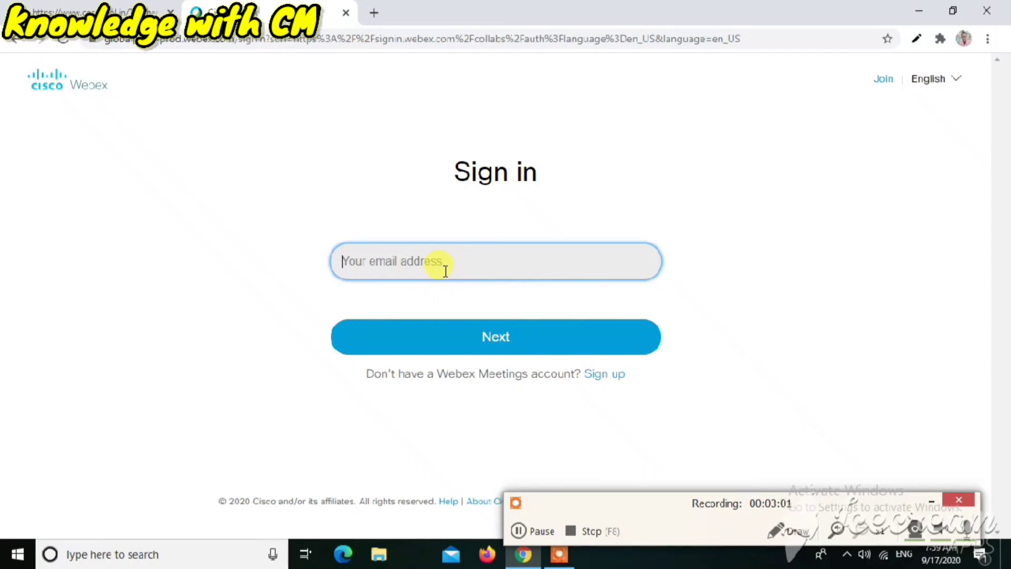
Submit the account e-mail for sign-in and continue with the second listed Webex site.
{"action": "left_click", "coordinate": [456, 340]}
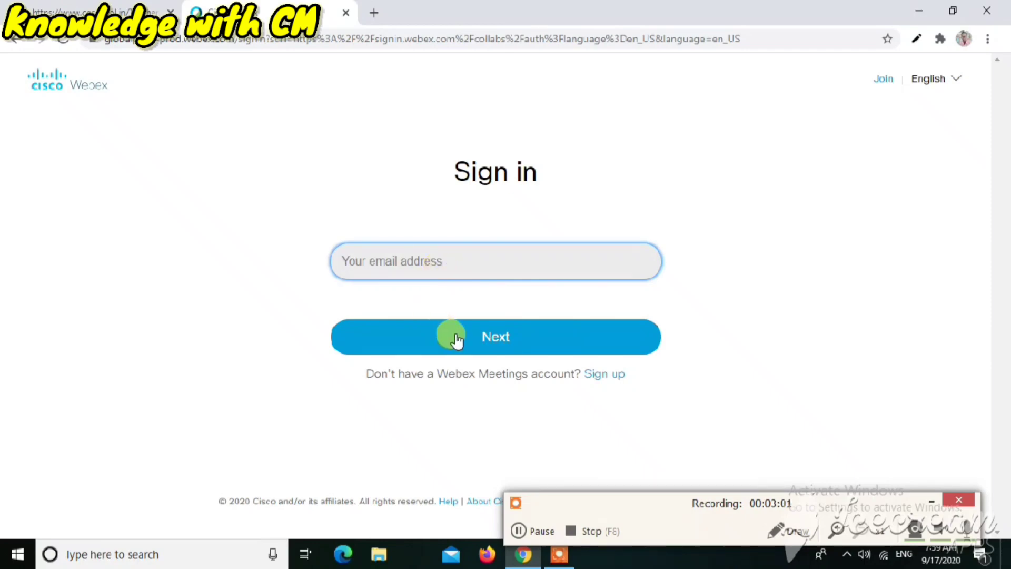
{"action": "left_click", "coordinate": [535, 536]}
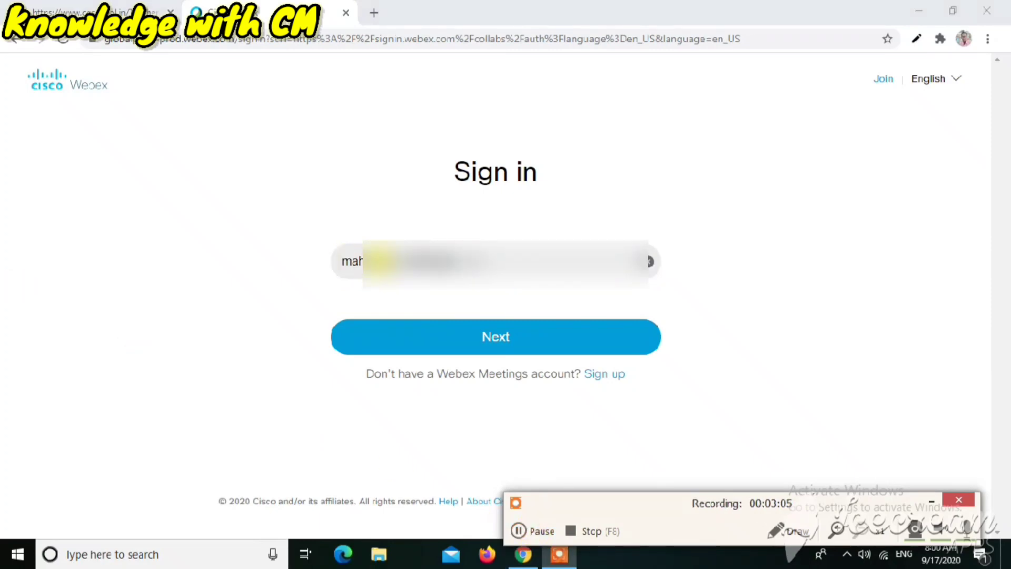
{"action": "left_click", "coordinate": [478, 343]}
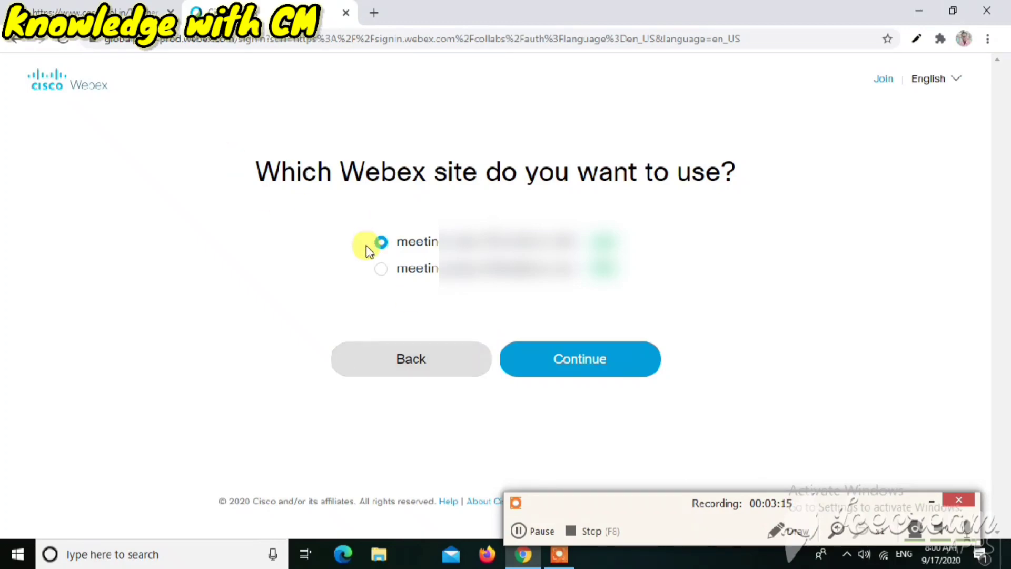
{"action": "left_click", "coordinate": [382, 269]}
{"action": "left_click", "coordinate": [562, 358]}
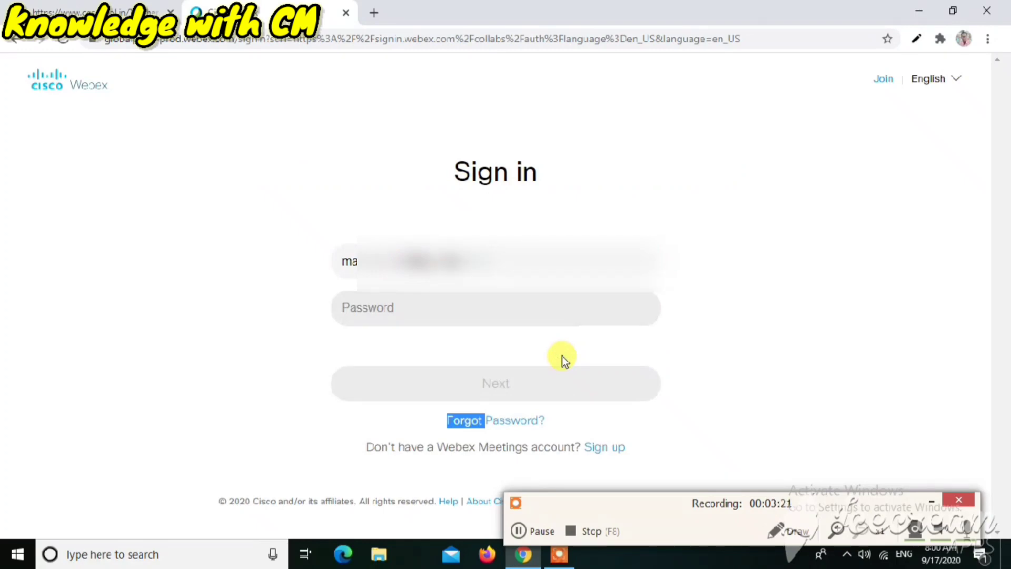
Enter the account password and sign in to Webex.
{"action": "left_click", "coordinate": [402, 306]}
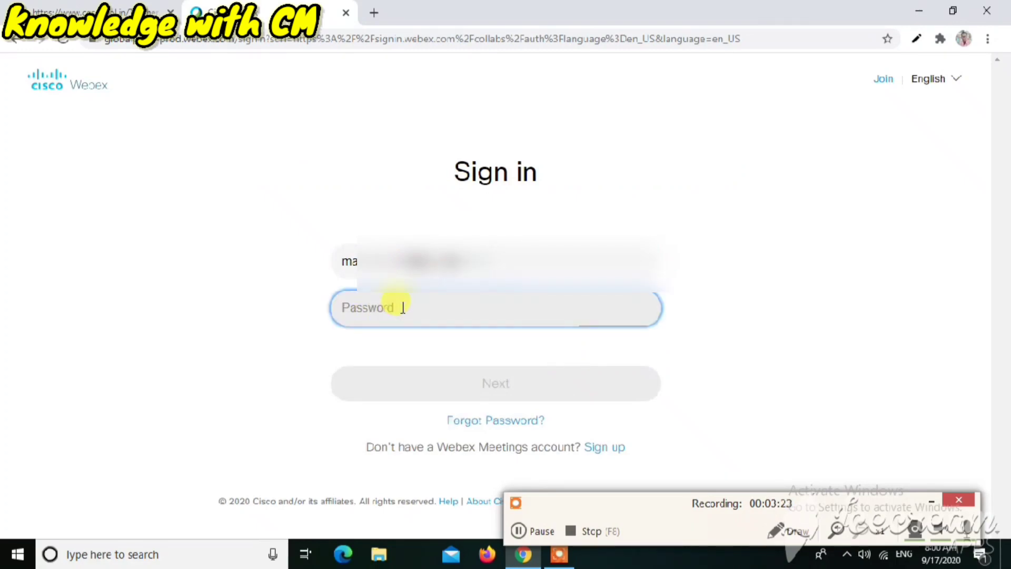
{"action": "type", "text": "••"}
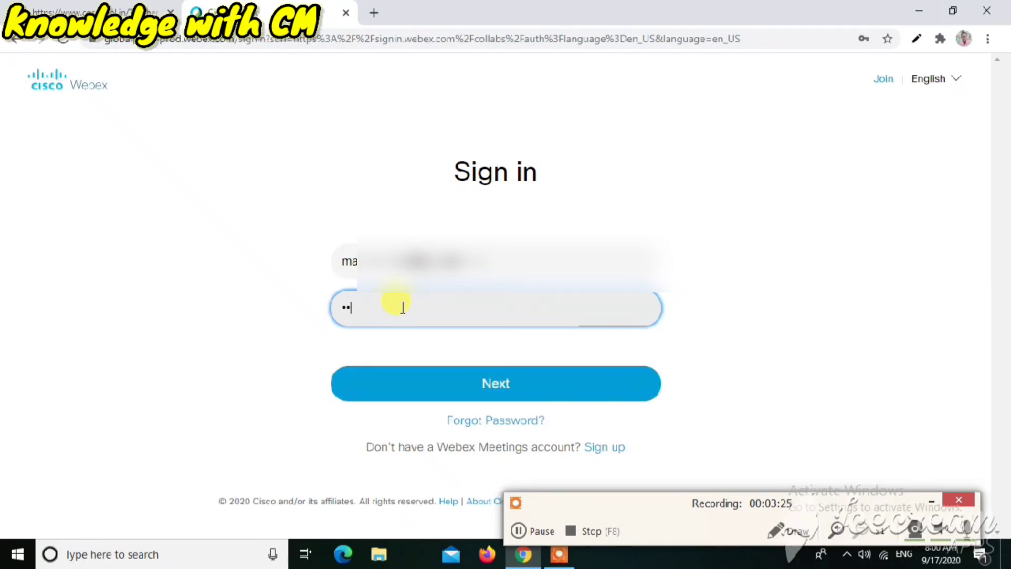
{"action": "type", "text": "••••"}
{"action": "key", "text": "BackSpace"}
{"action": "key", "text": "BackSpace"}
{"action": "key", "text": "BackSpace"}
{"action": "key", "text": "BackSpace"}
{"action": "key", "text": "BackSpace"}
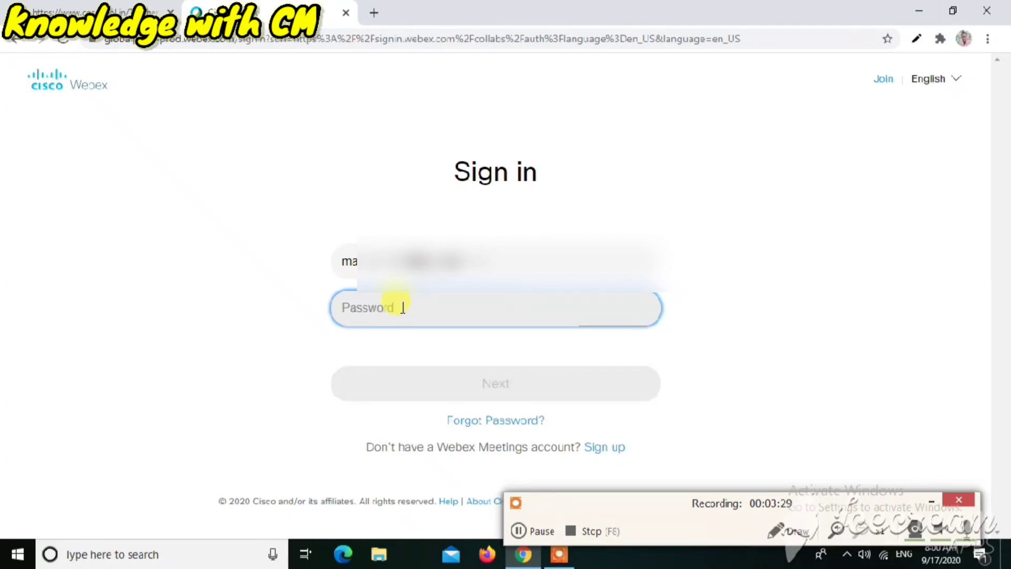
{"action": "type", "text": "••••"}
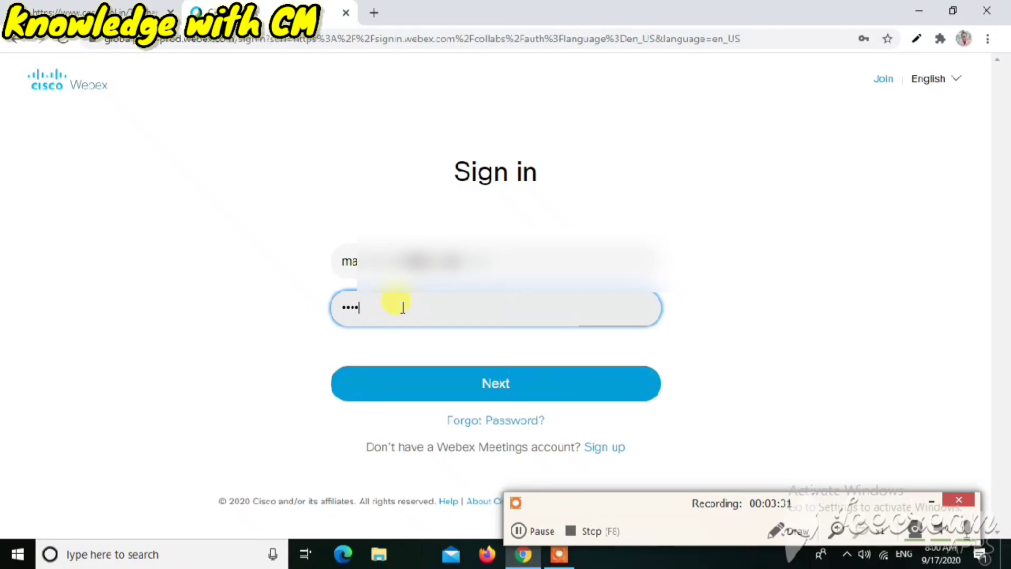
{"action": "type", "text": "••••••"}
{"action": "left_click", "coordinate": [509, 399]}
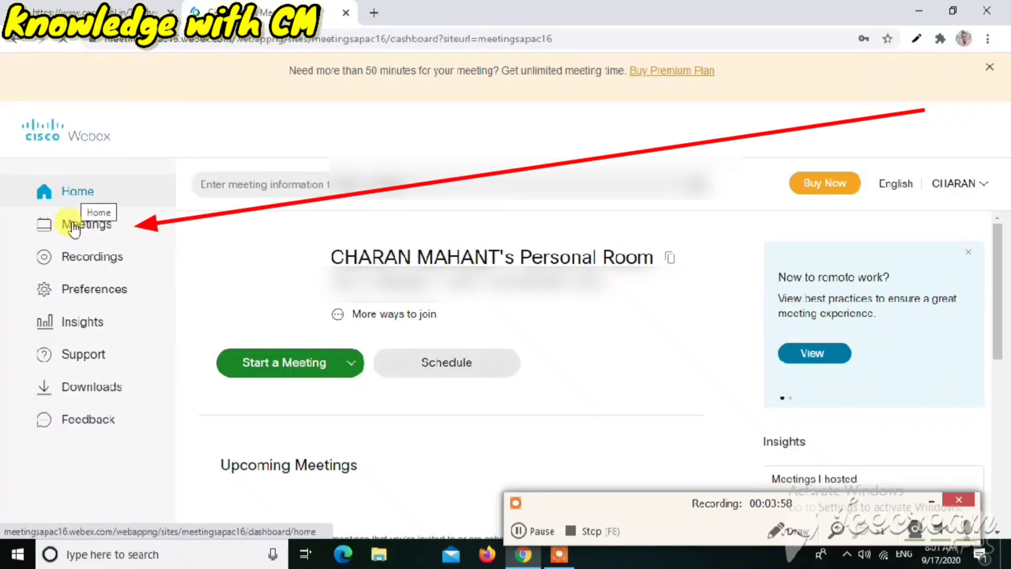
Go to the Webex meetings page and start scheduling a new meeting.
{"action": "left_click", "coordinate": [76, 227]}
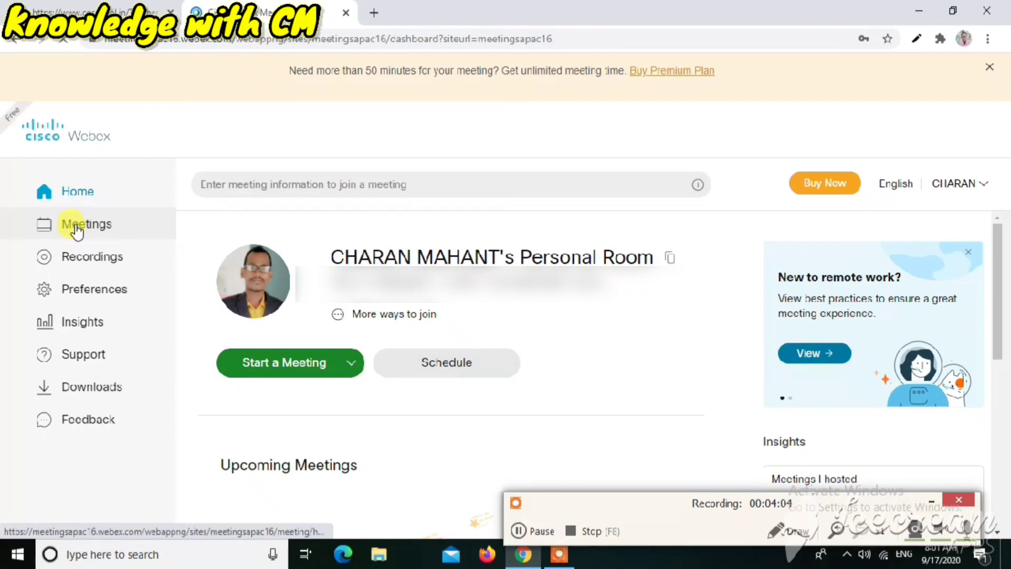
{"action": "left_click", "coordinate": [77, 231]}
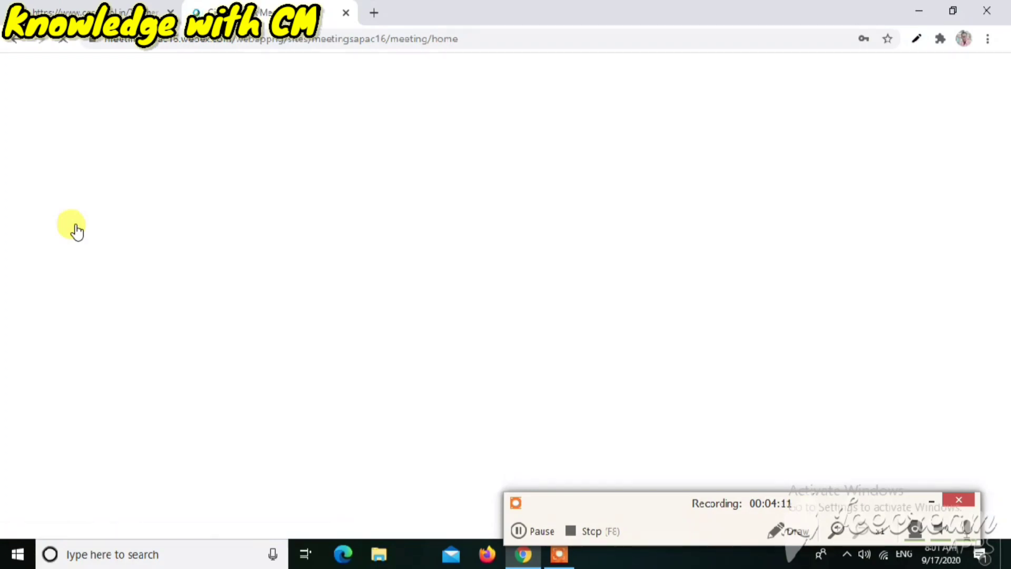
{"action": "left_click", "coordinate": [537, 532]}
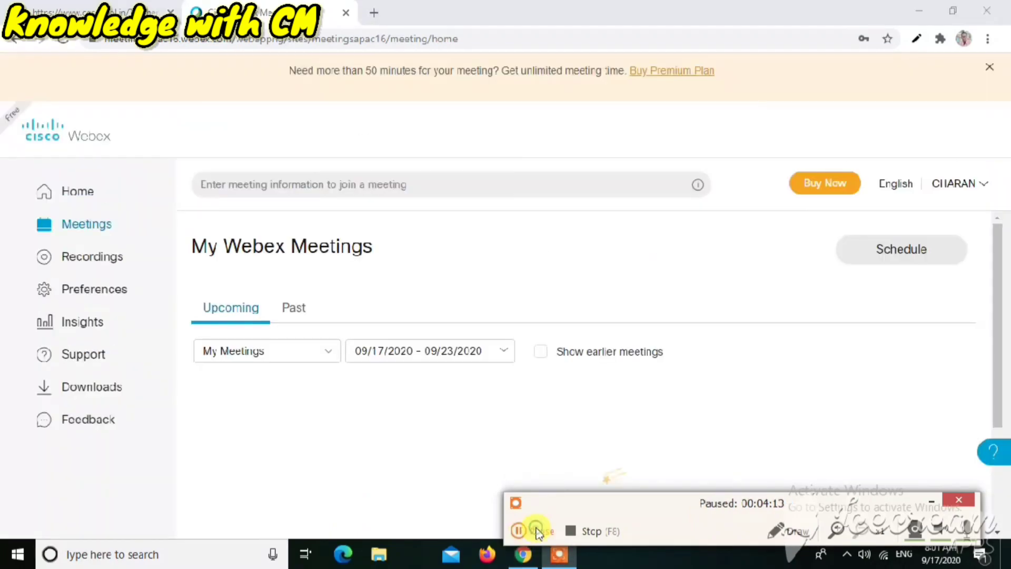
{"action": "left_click", "coordinate": [537, 531]}
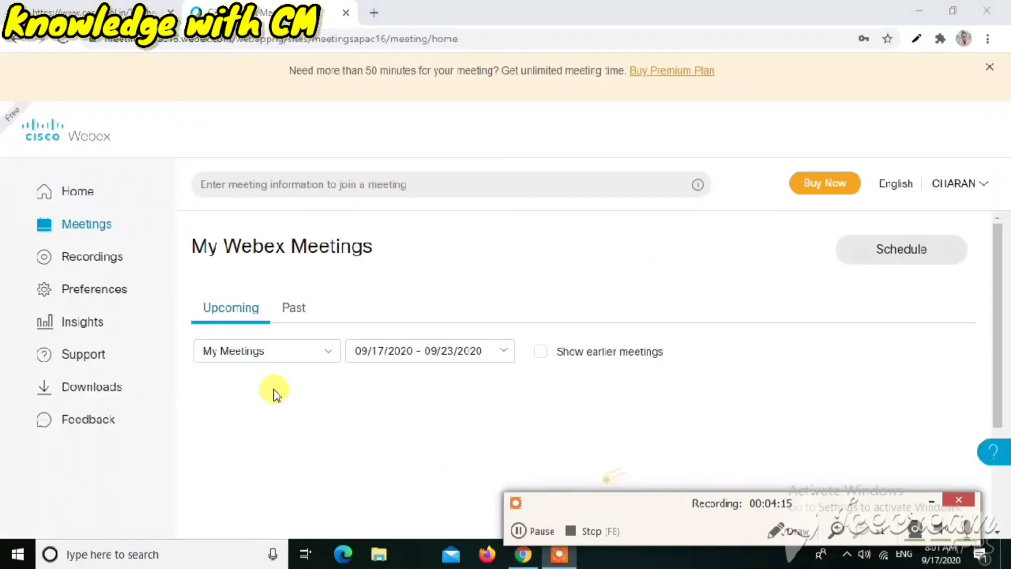
{"action": "left_click", "coordinate": [911, 260]}
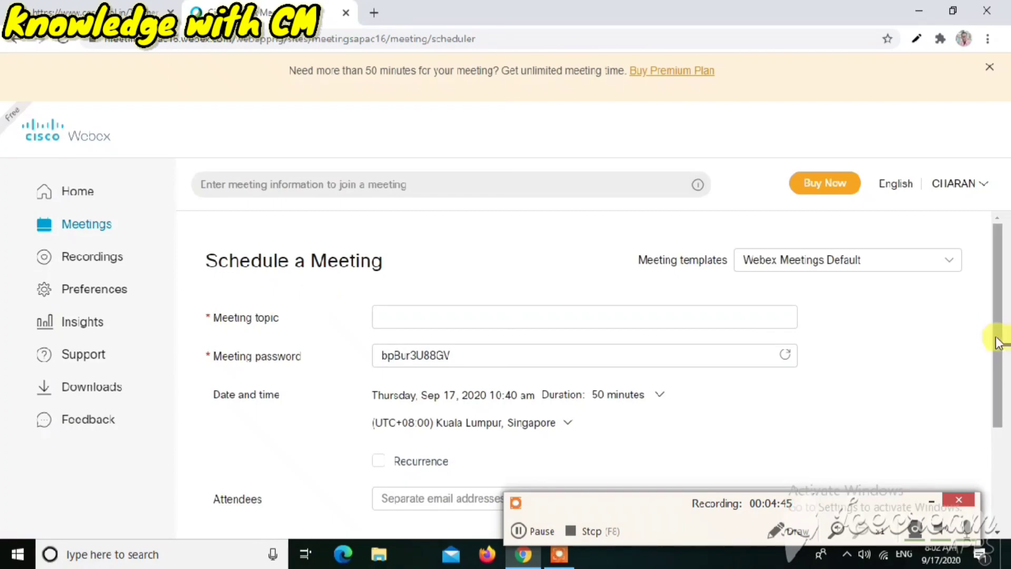
Expand the advanced options of the meeting form and open the attendee privileges for editing.
{"action": "left_click_drag", "start_coordinate": [998, 342], "coordinate": [993, 447]}
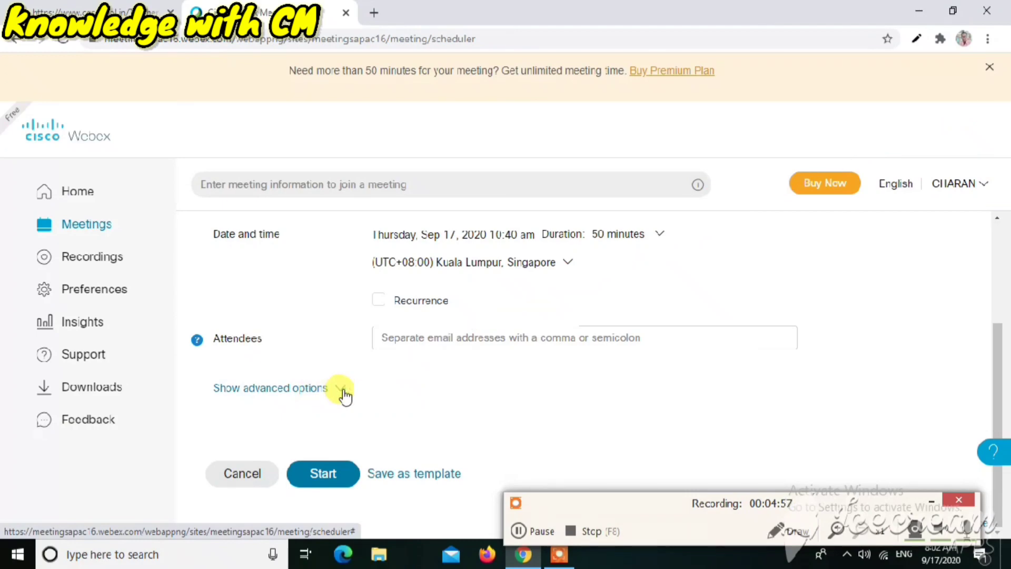
{"action": "left_click", "coordinate": [316, 394]}
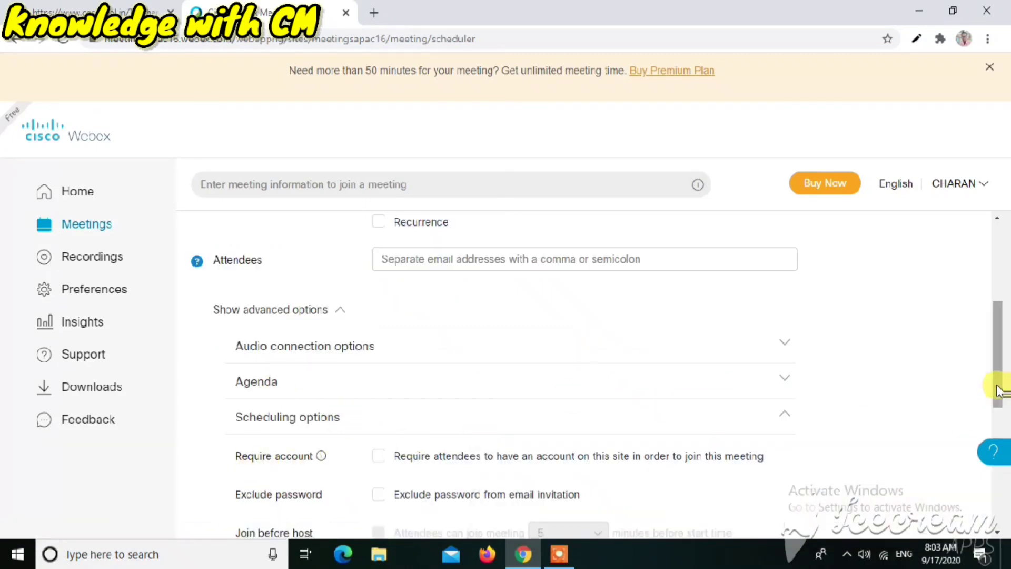
{"action": "left_click_drag", "start_coordinate": [997, 389], "coordinate": [992, 500]}
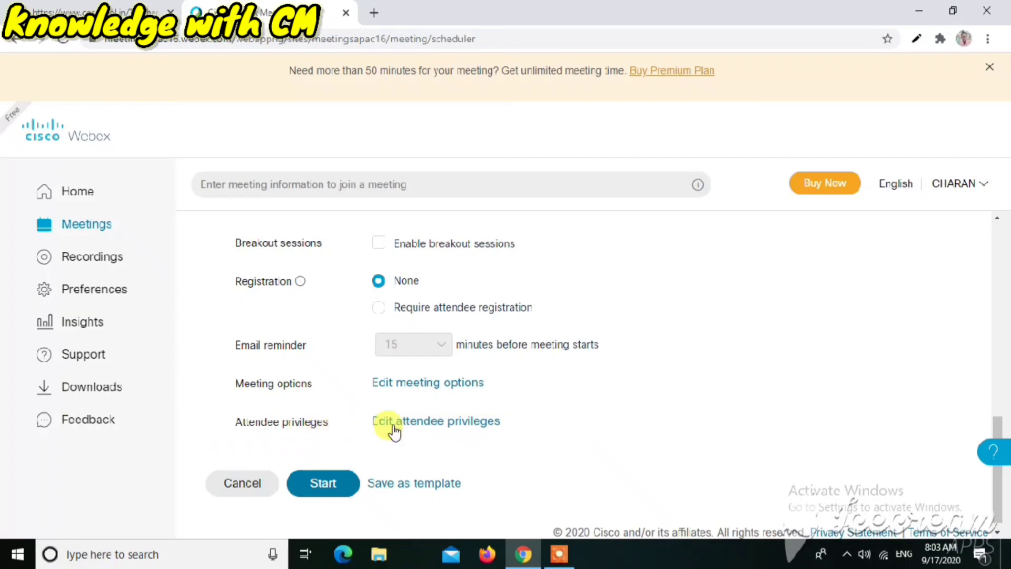
{"action": "left_click", "coordinate": [437, 421]}
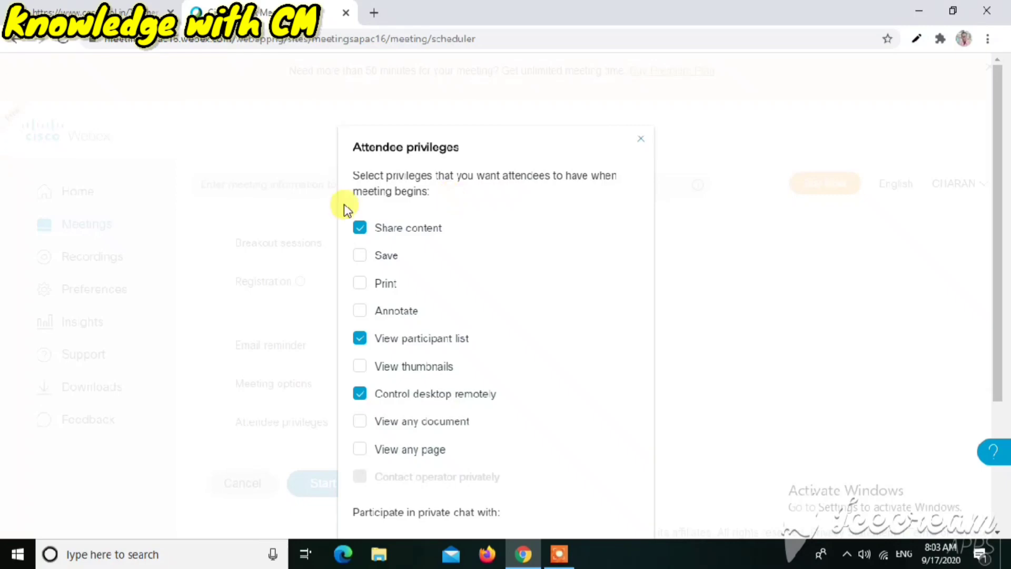
Review the list of attendee privileges and compare it with the notice on the school portal's online class page.
{"action": "left_click", "coordinate": [359, 228]}
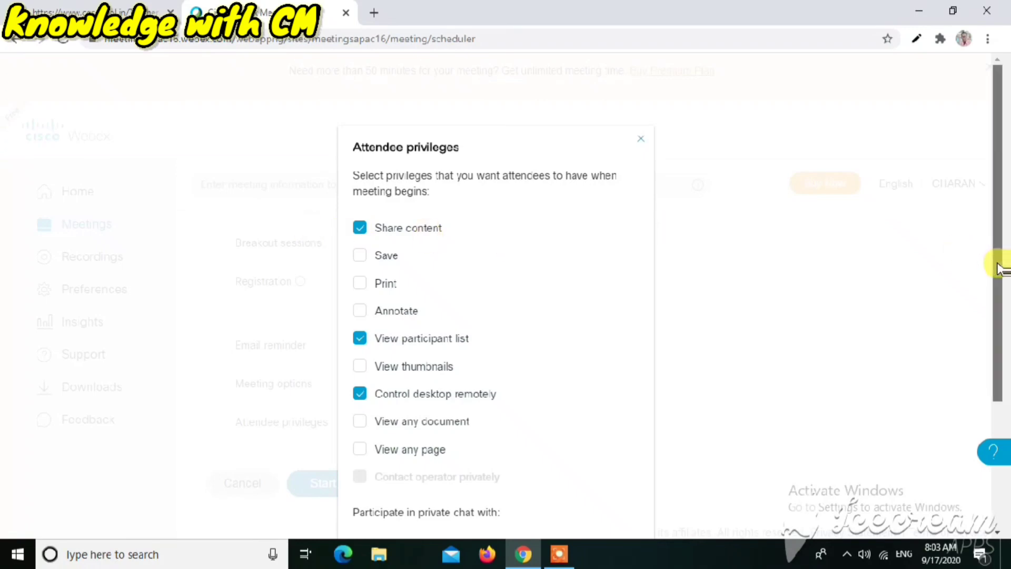
{"action": "left_click_drag", "start_coordinate": [995, 263], "coordinate": [993, 357]}
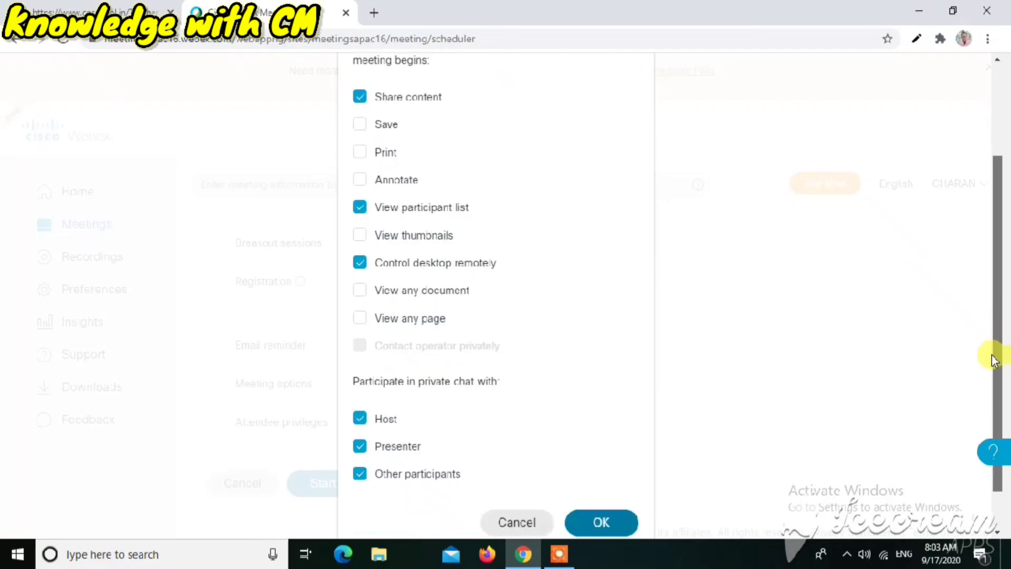
{"action": "left_click", "coordinate": [97, 6]}
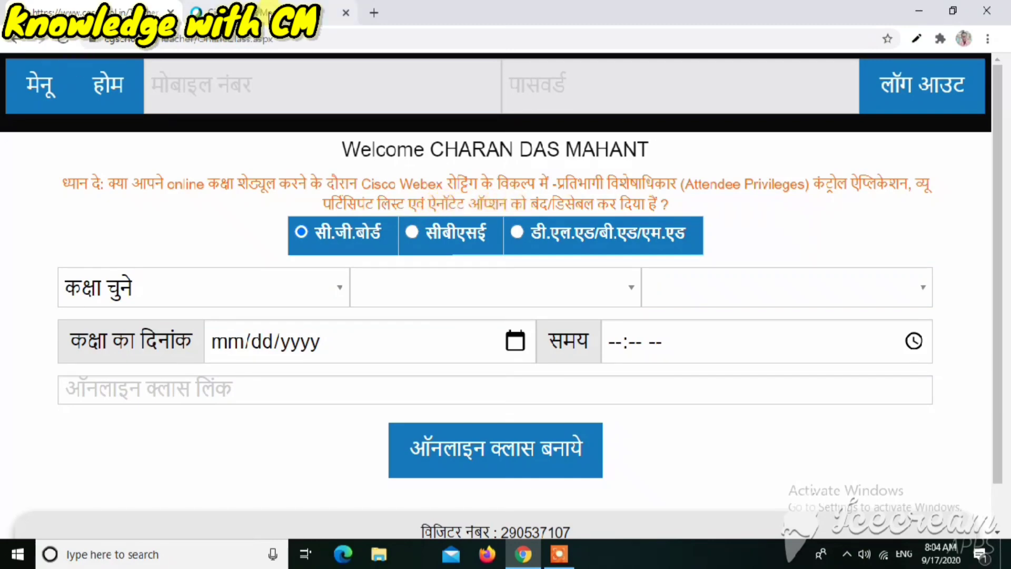
{"action": "left_click", "coordinate": [268, 16]}
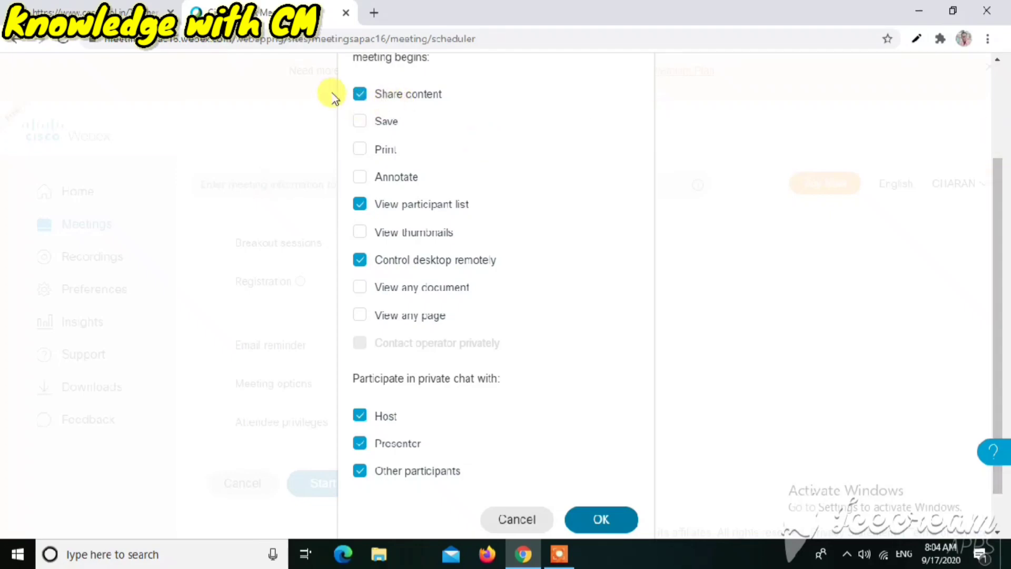
Turn off the Share content, Annotate, View participant list and Control desktop remotely privileges for attendees.
{"action": "left_click", "coordinate": [360, 95]}
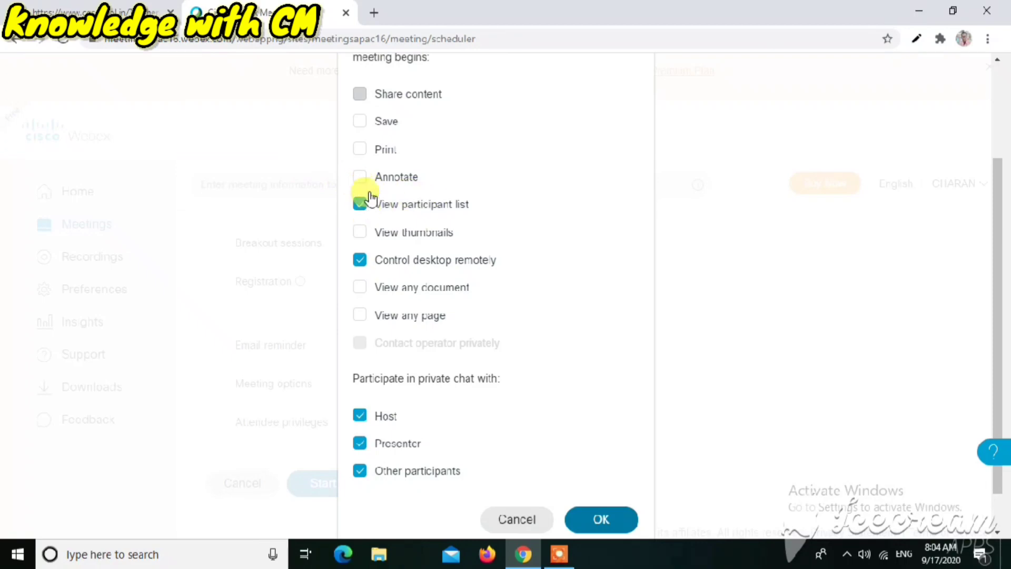
{"action": "left_click", "coordinate": [358, 179]}
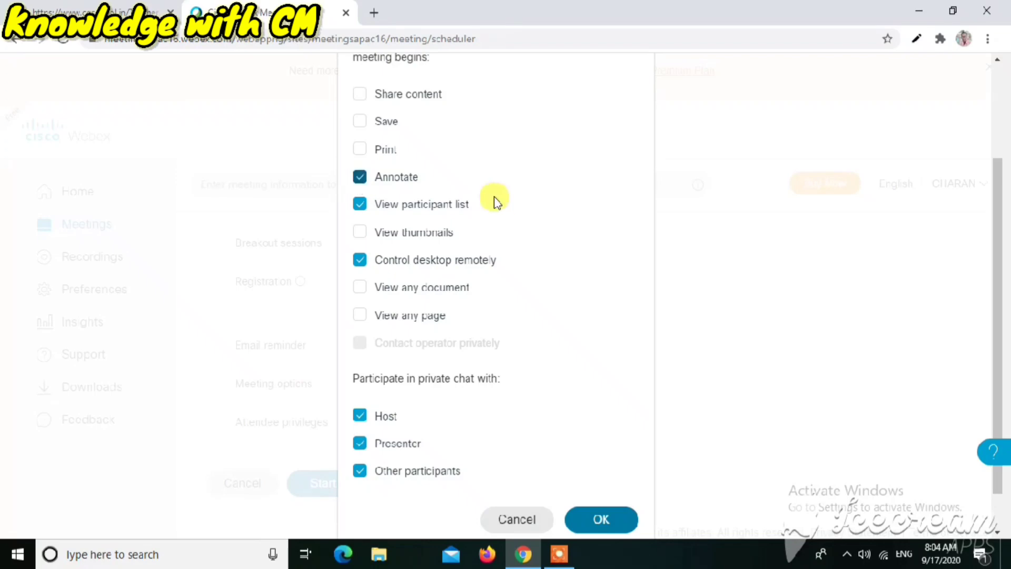
{"action": "left_click", "coordinate": [361, 179]}
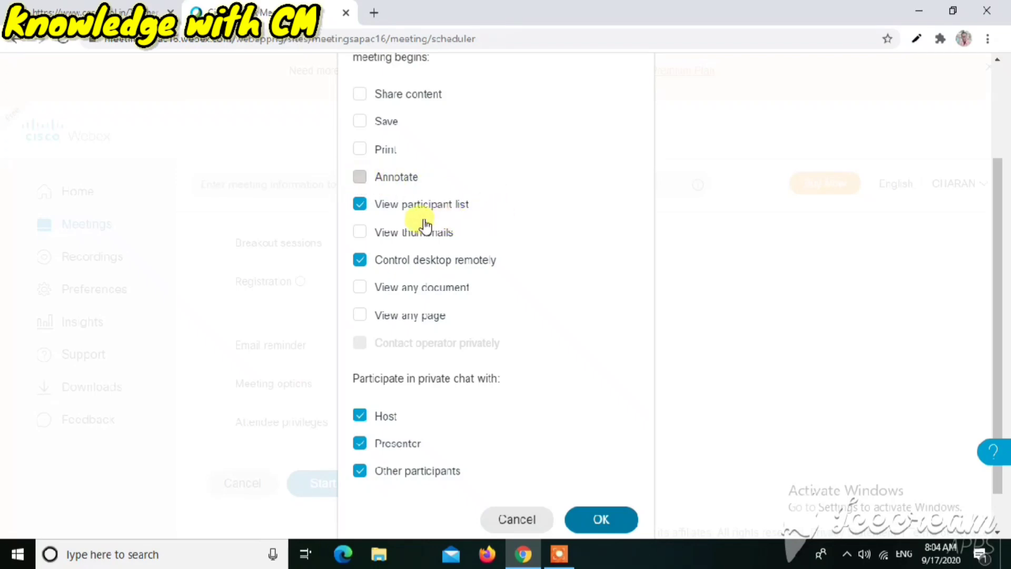
{"action": "left_click", "coordinate": [359, 209]}
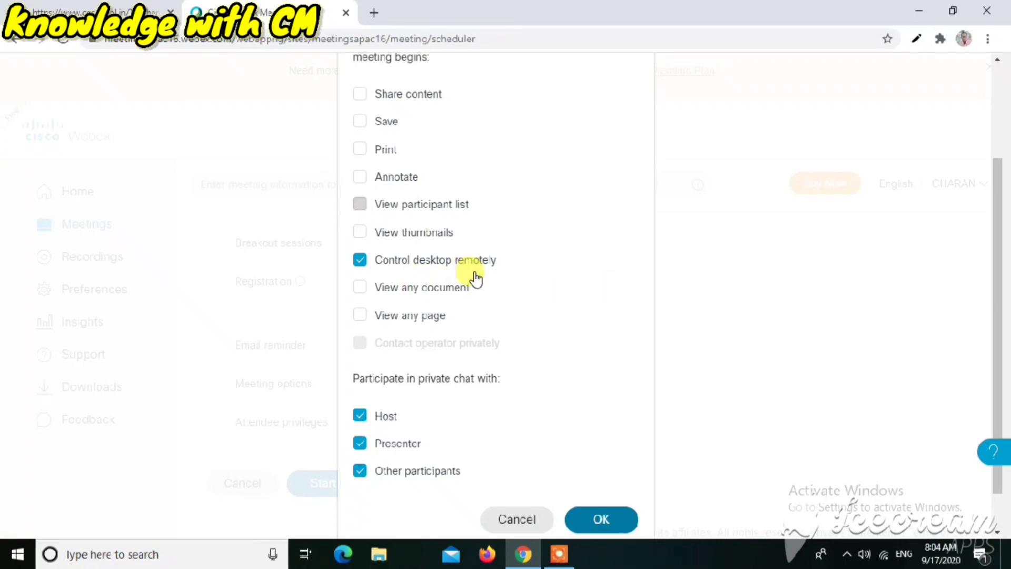
{"action": "left_click", "coordinate": [360, 262]}
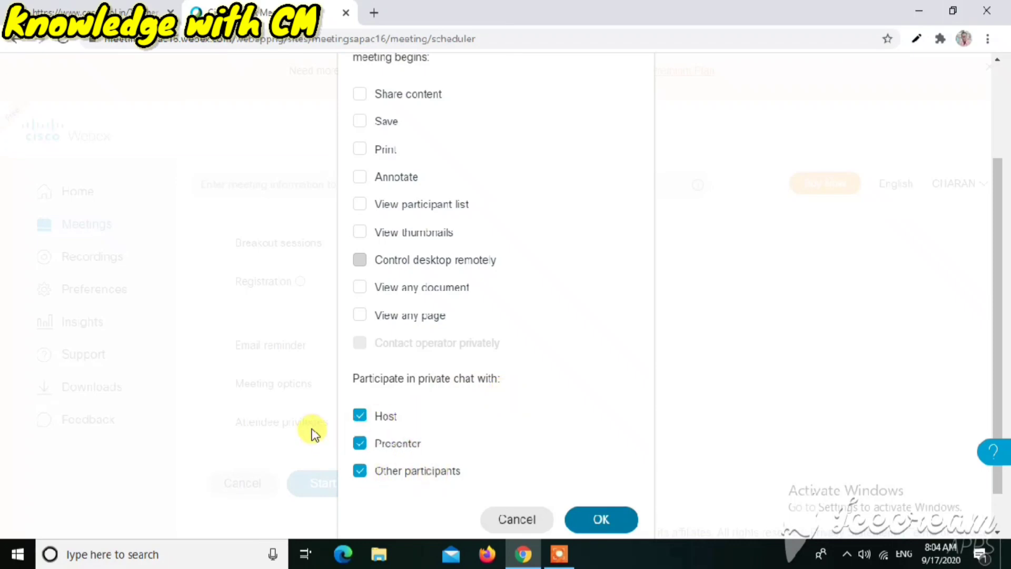
Disallow private chat with the presenter and other participants, and apply the attendee privileges.
{"action": "left_click", "coordinate": [359, 448]}
{"action": "left_click", "coordinate": [360, 472]}
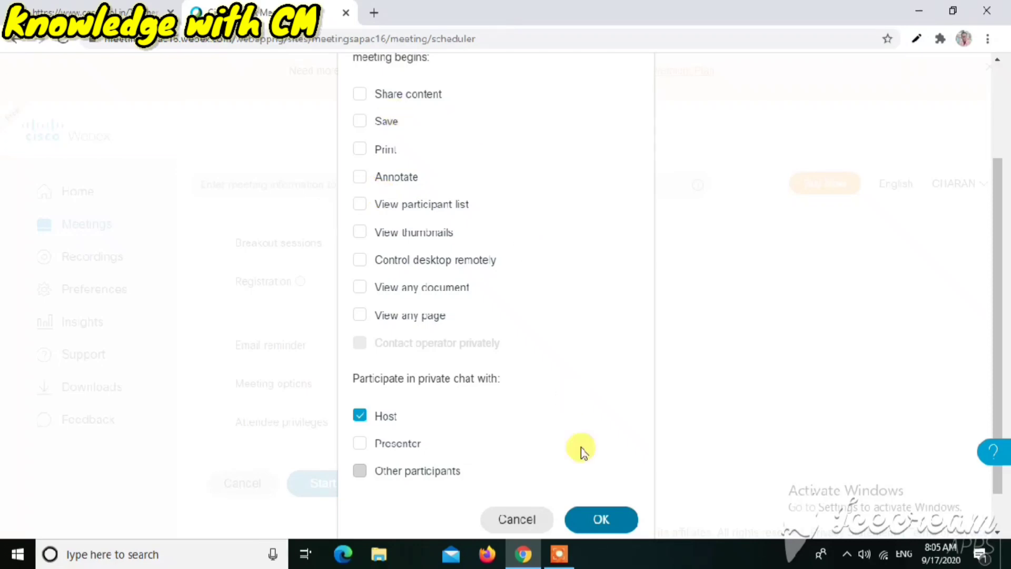
{"action": "left_click", "coordinate": [601, 520]}
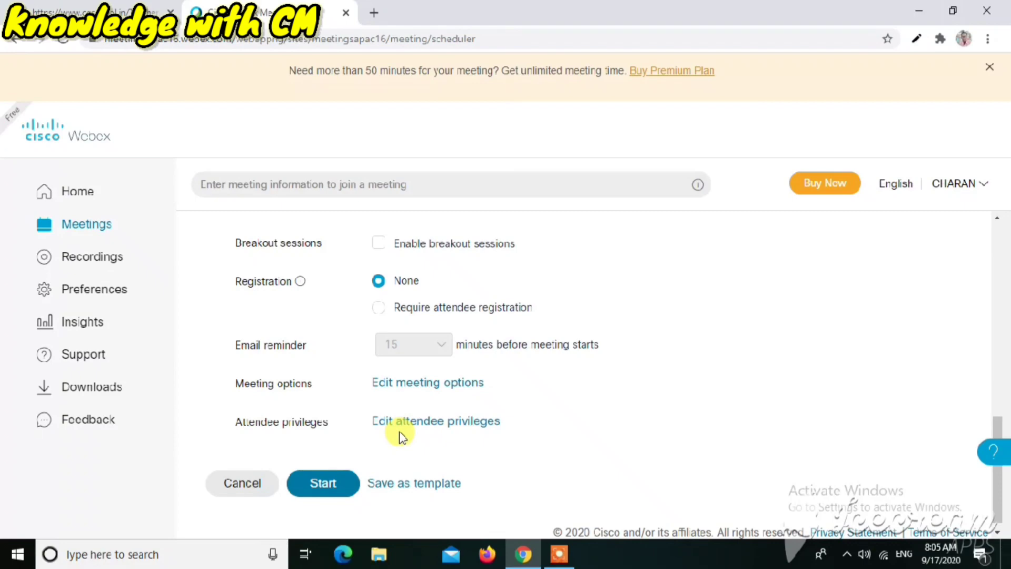
Recheck the attendee privileges notice on the school portal's online class page and return to the start of the Webex meeting form.
{"action": "left_click", "coordinate": [112, 6]}
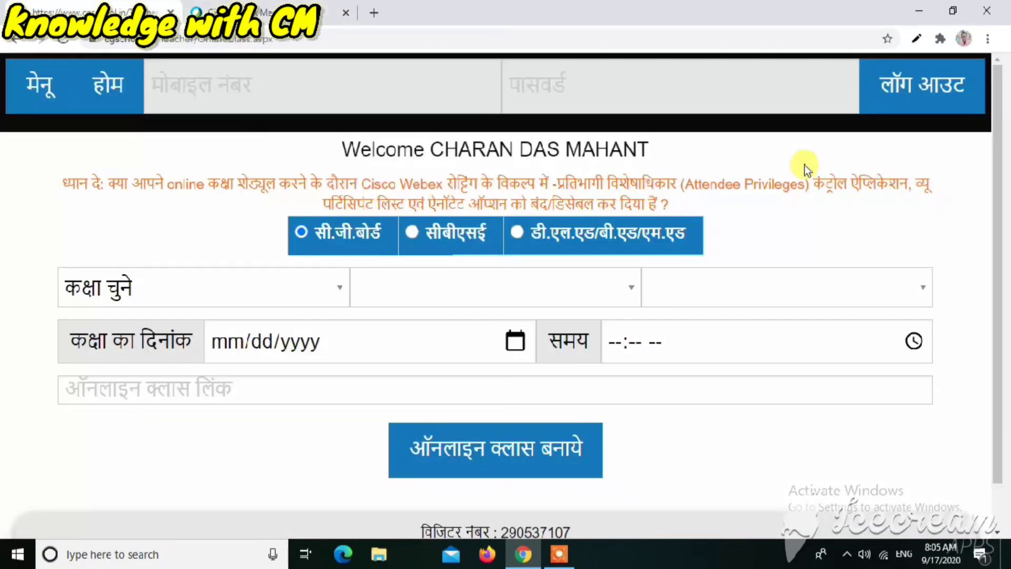
{"action": "left_click", "coordinate": [284, 9]}
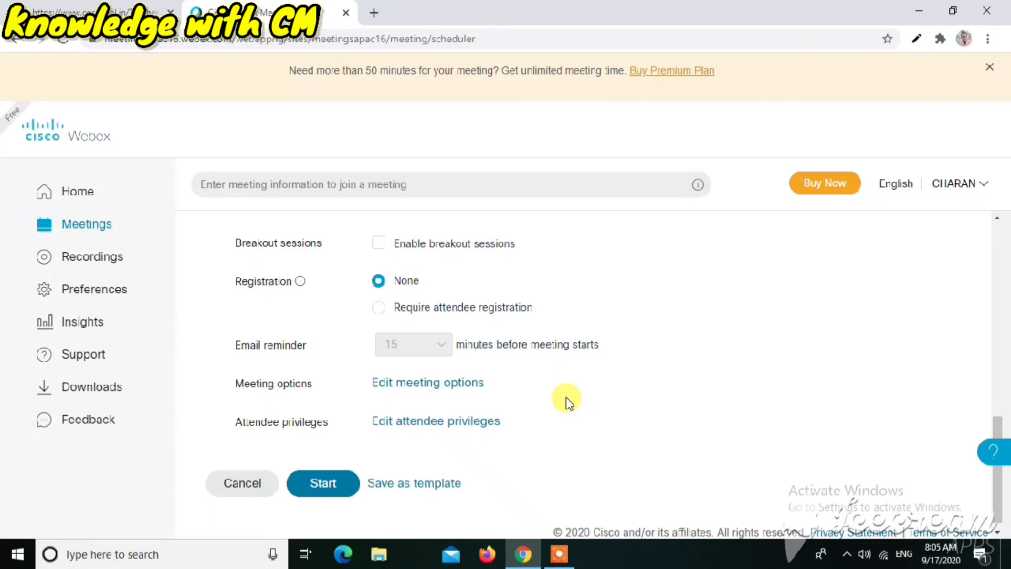
{"action": "left_click", "coordinate": [997, 243]}
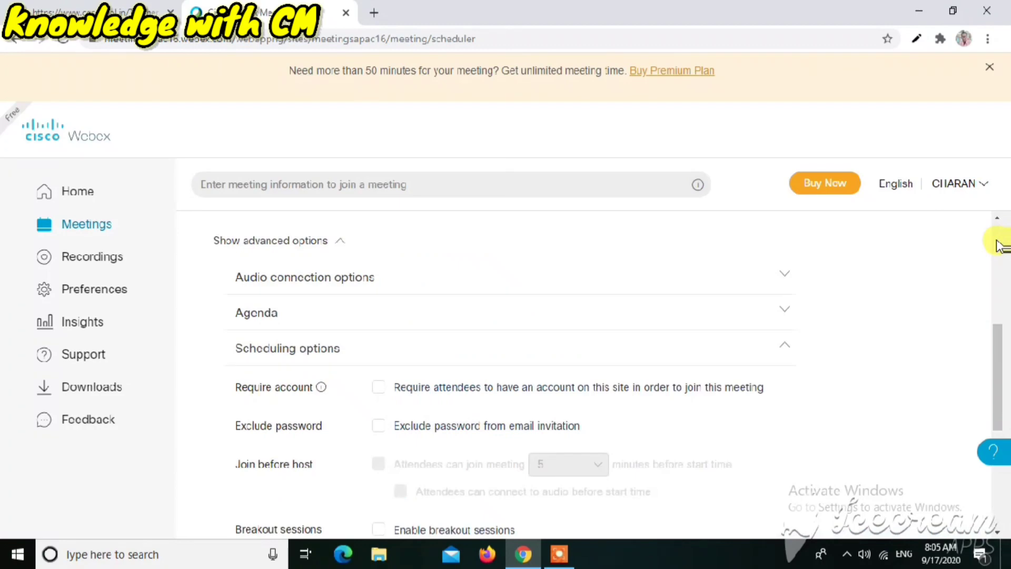
{"action": "left_click", "coordinate": [999, 245]}
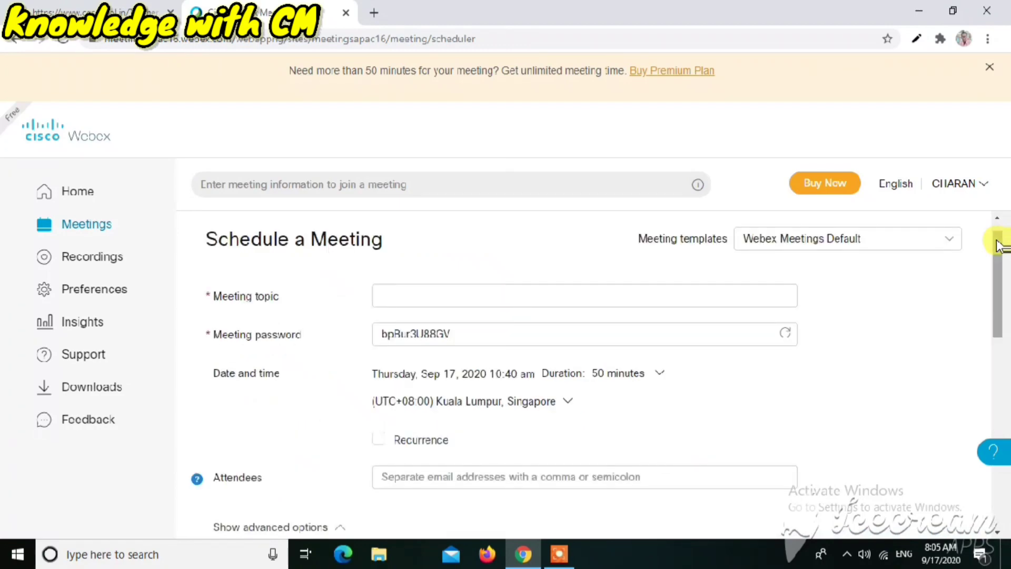